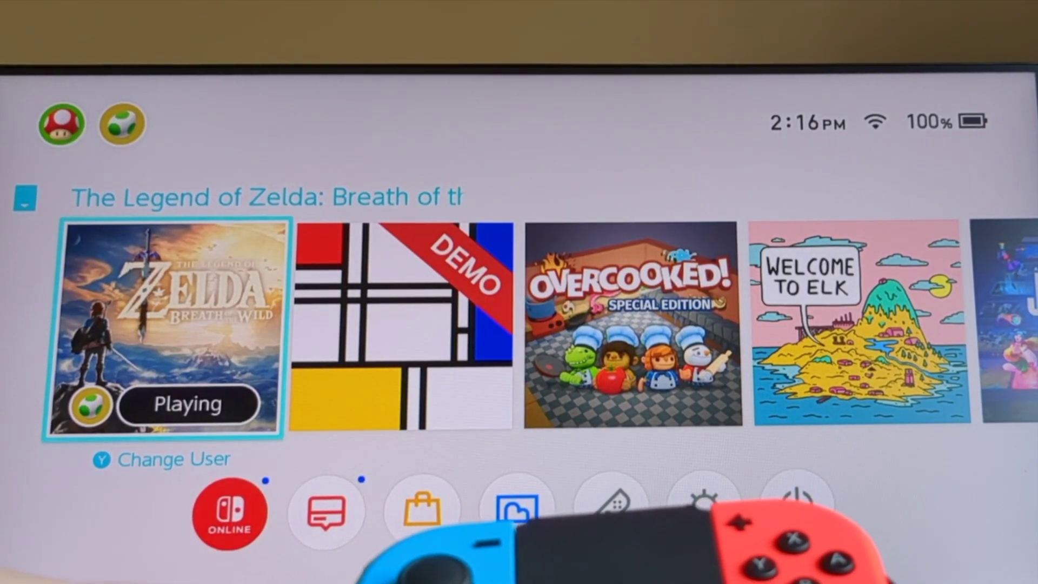
{"action": "key", "text": "Right"}
{"action": "key", "text": "Left"}
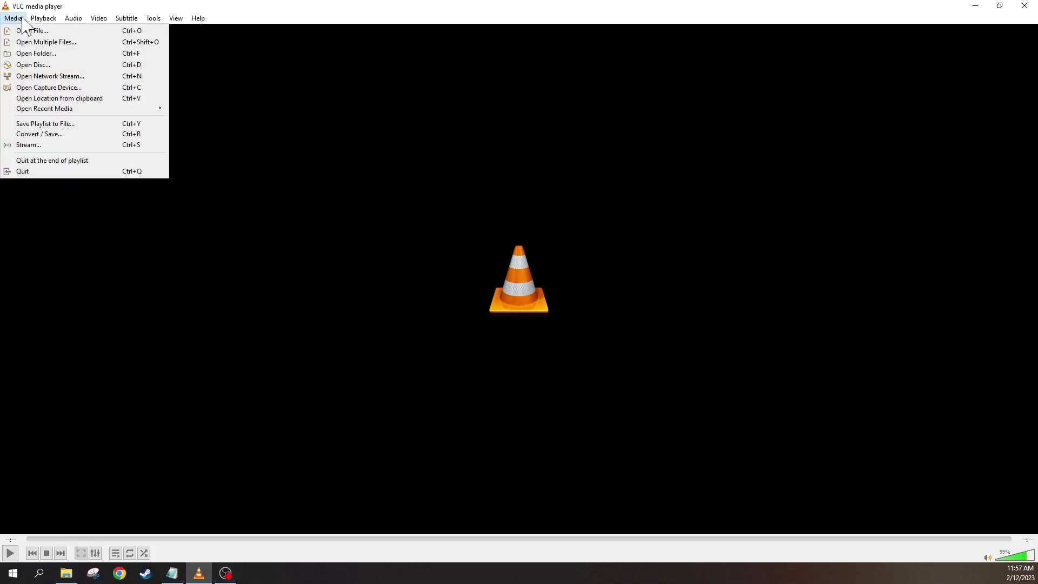
- Play a DirectShow capture device using USB3. 0 capture for video and Digital Audio Interface (2- USB3. 0 capture) for audio
{"action": "left_click", "coordinate": [63, 91]}
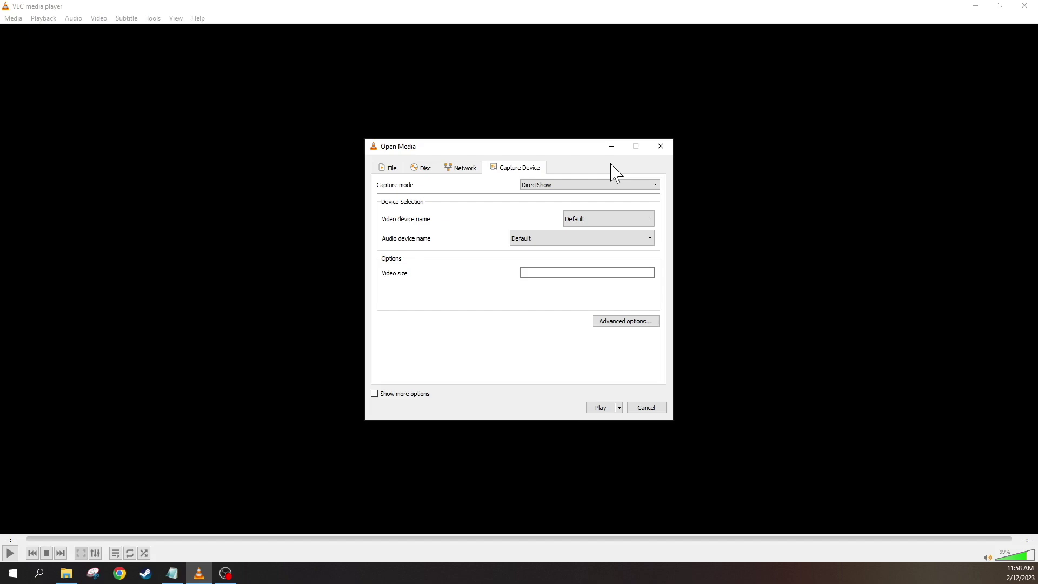
{"action": "left_click", "coordinate": [617, 221]}
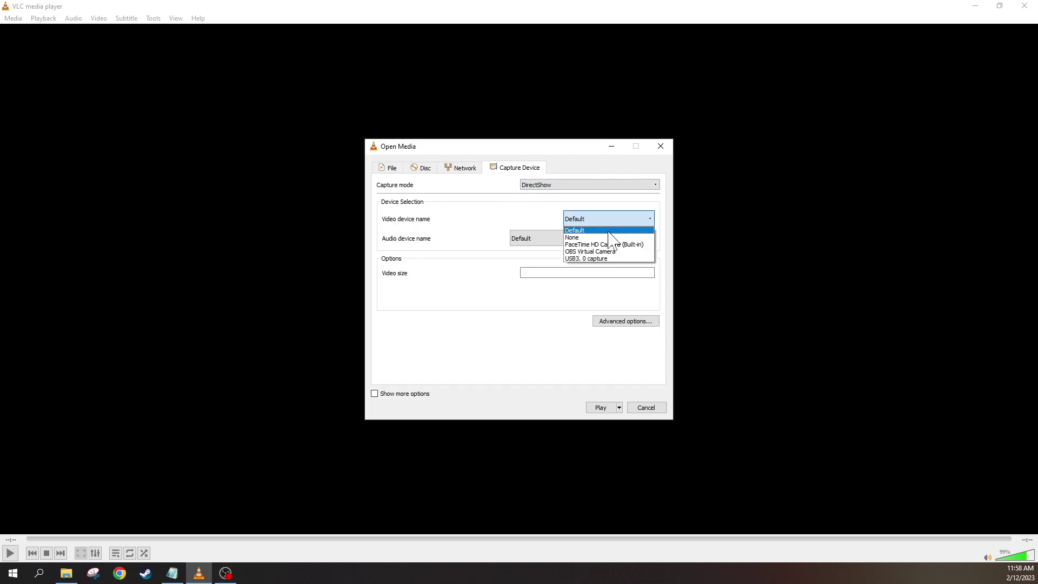
{"action": "left_click", "coordinate": [586, 259]}
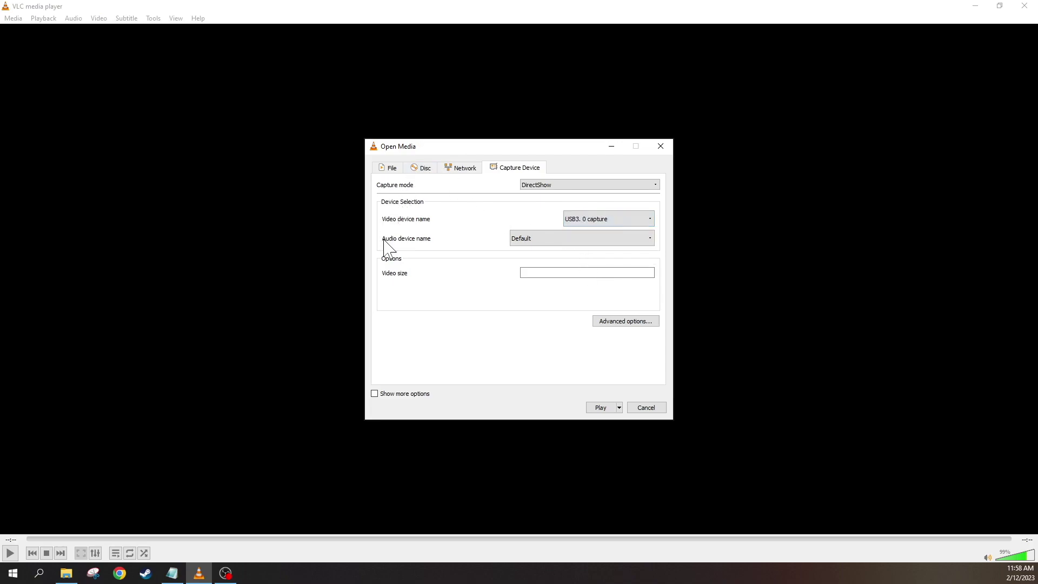
{"action": "left_click", "coordinate": [538, 238]}
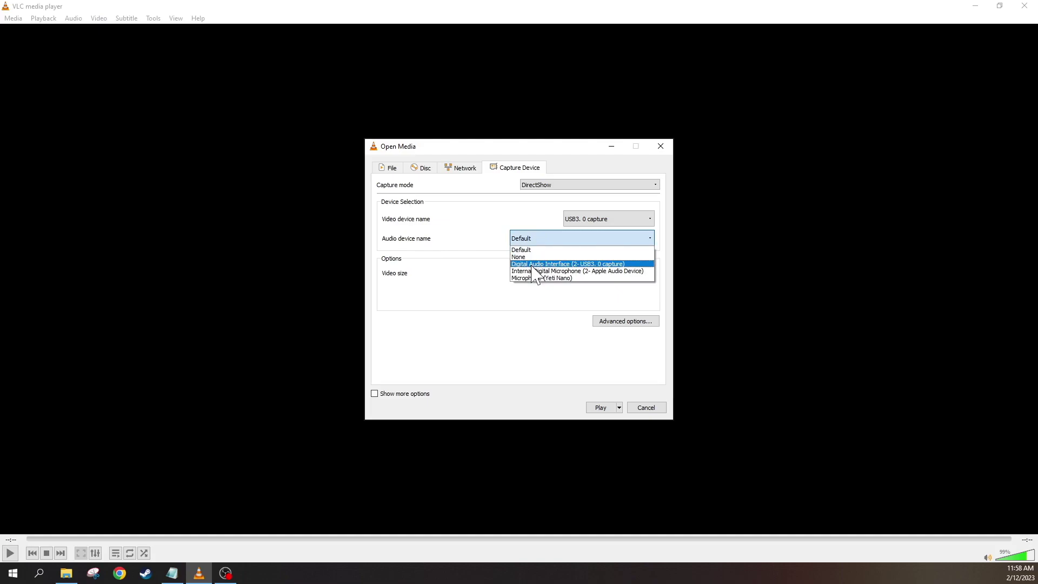
{"action": "left_click", "coordinate": [611, 264]}
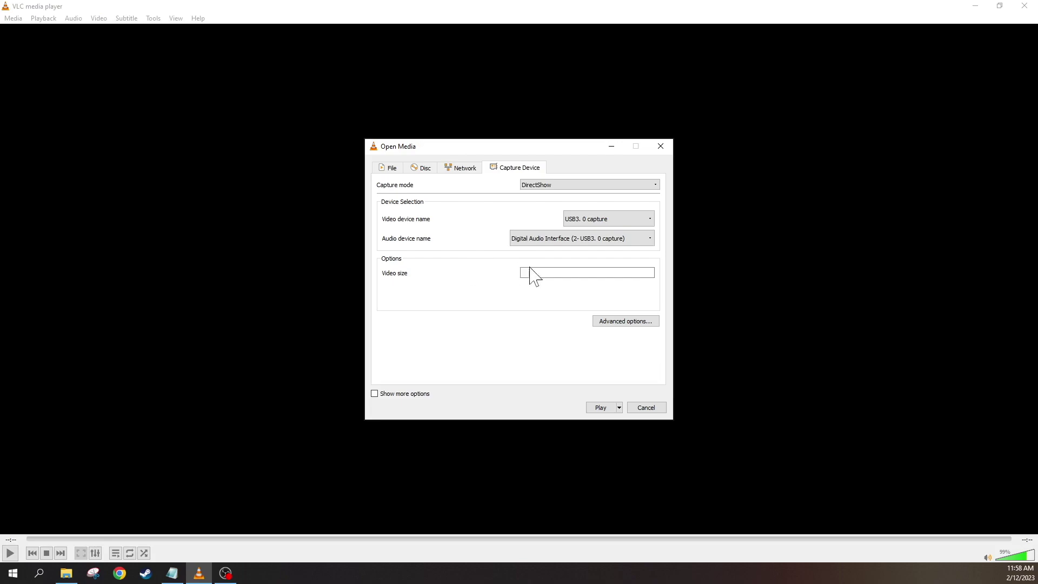
{"action": "left_click", "coordinate": [602, 408]}
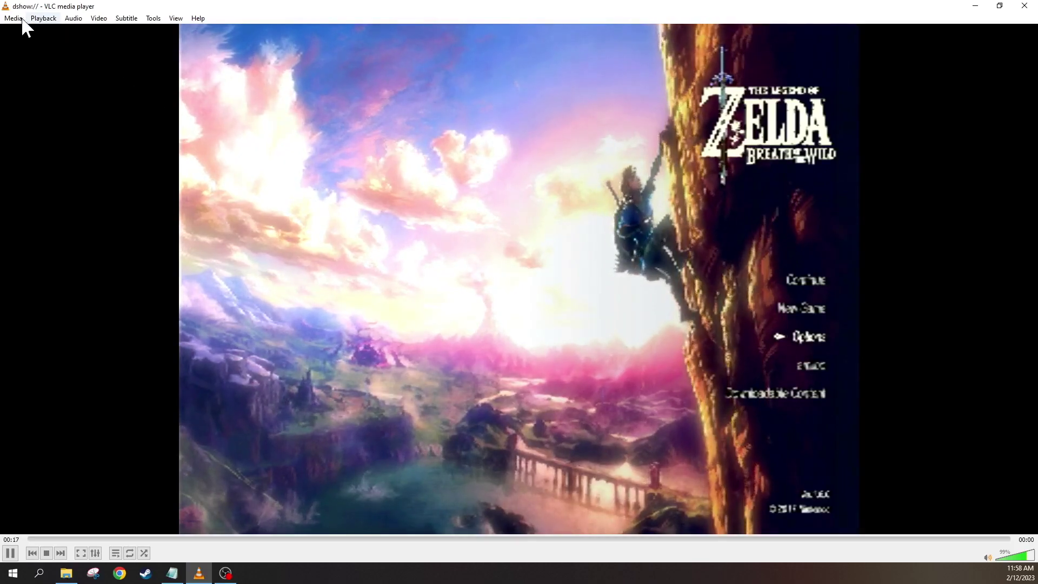
- Reopen the capture device settings and set the video size to 1920x1080
{"action": "left_click", "coordinate": [14, 19]}
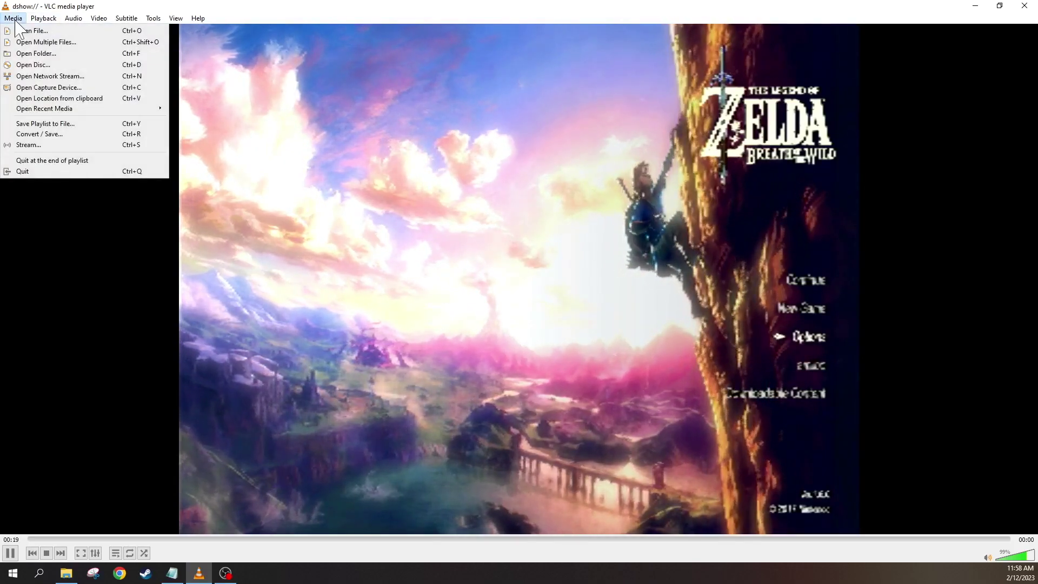
{"action": "left_click", "coordinate": [49, 90]}
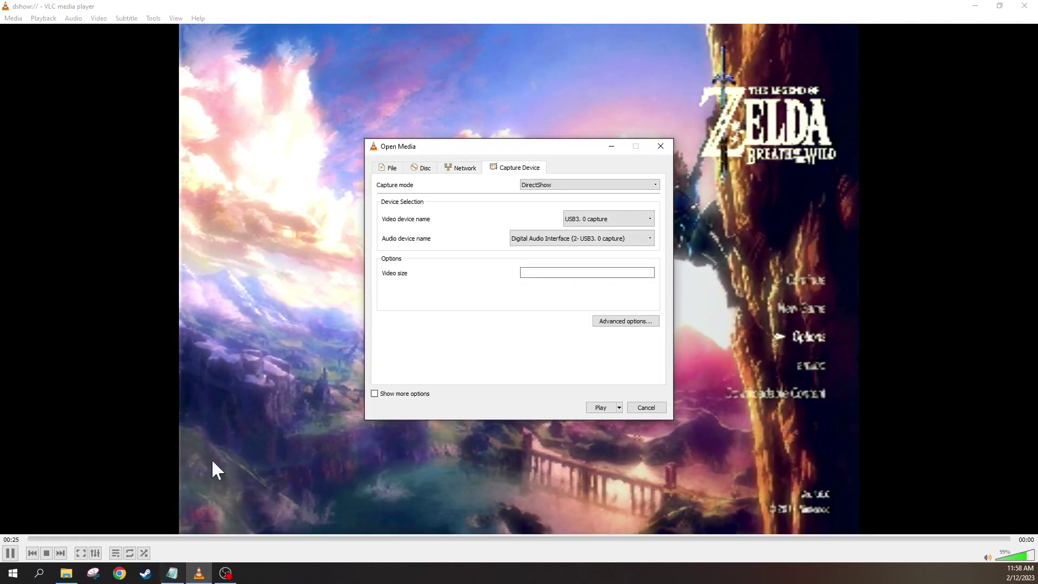
{"action": "left_click", "coordinate": [567, 273]}
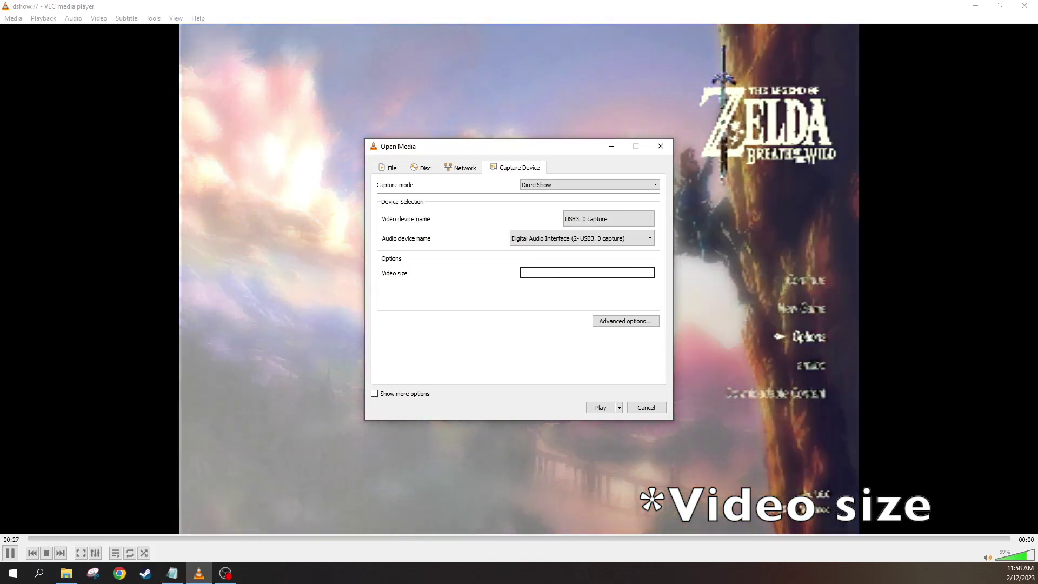
{"action": "type", "text": "1920"}
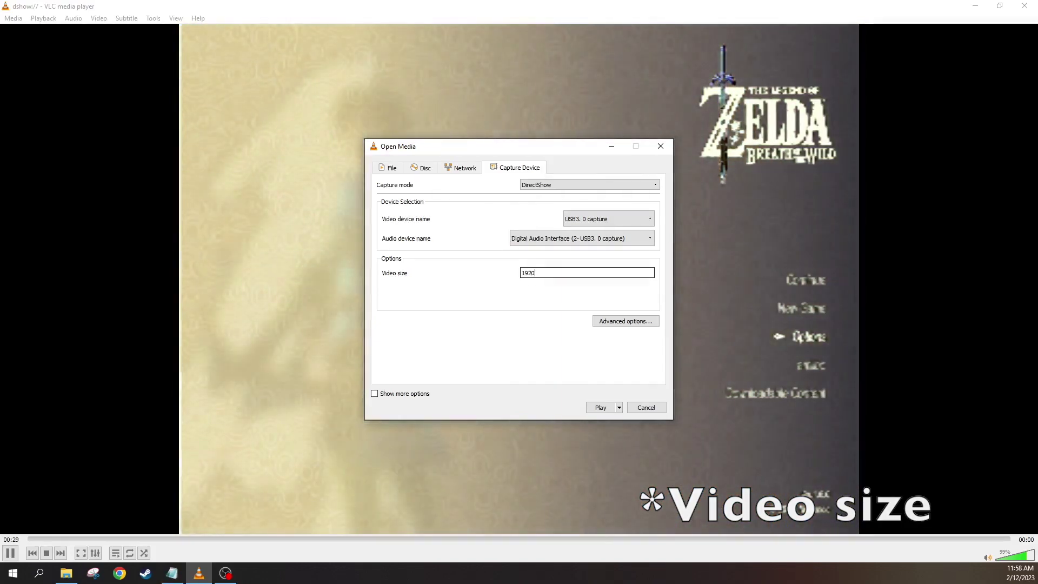
{"action": "type", "text": "x1"}
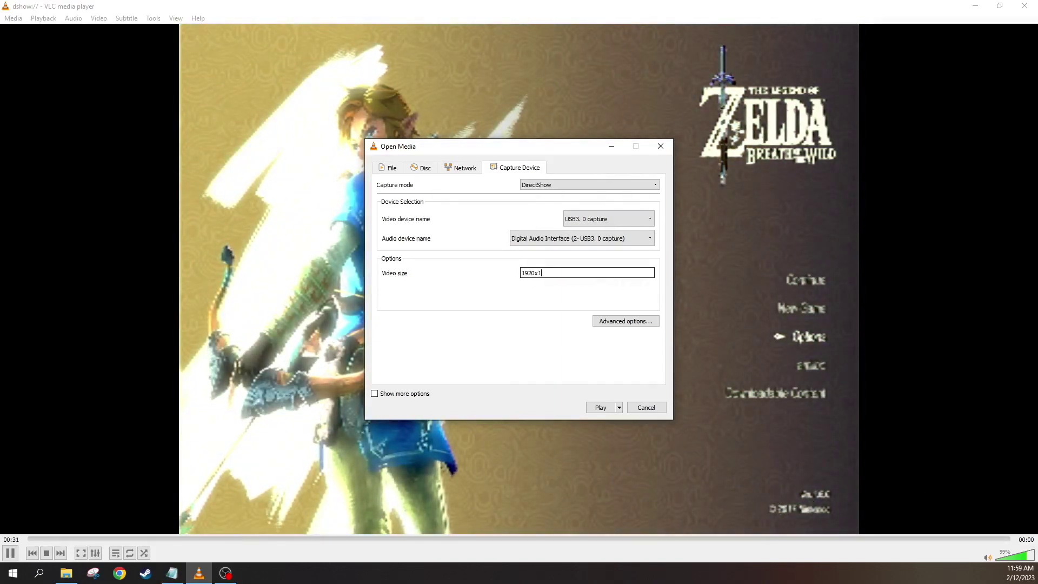
{"action": "type", "text": "080"}
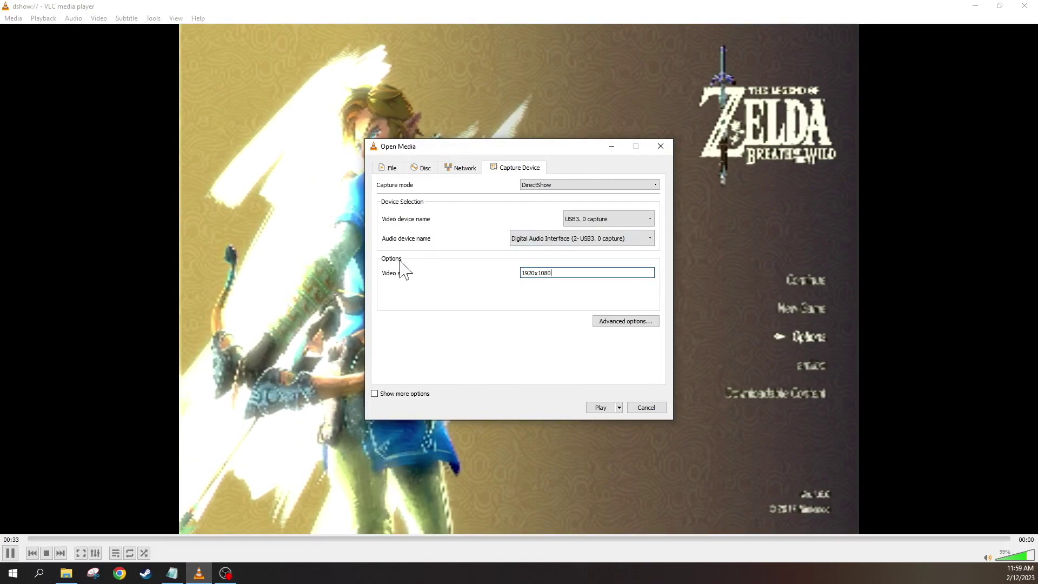
- In the advanced capture options, set the picture aspect ratio to 16:9 and the video input frame rate to 60, and play the capture
{"action": "left_click", "coordinate": [625, 319]}
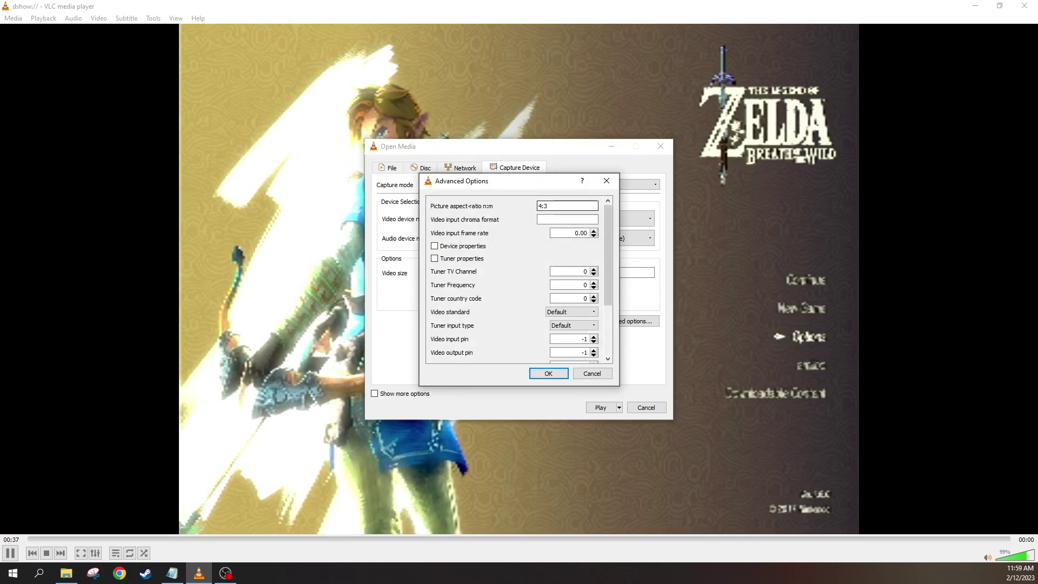
{"action": "left_click_drag", "start_coordinate": [548, 206], "coordinate": [505, 209]}
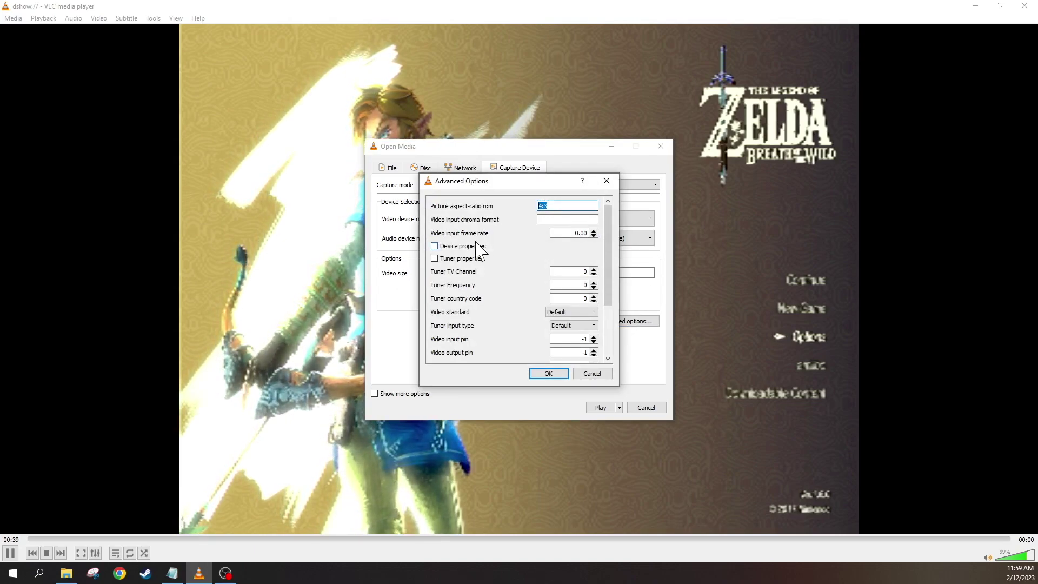
{"action": "type", "text": "16:9"}
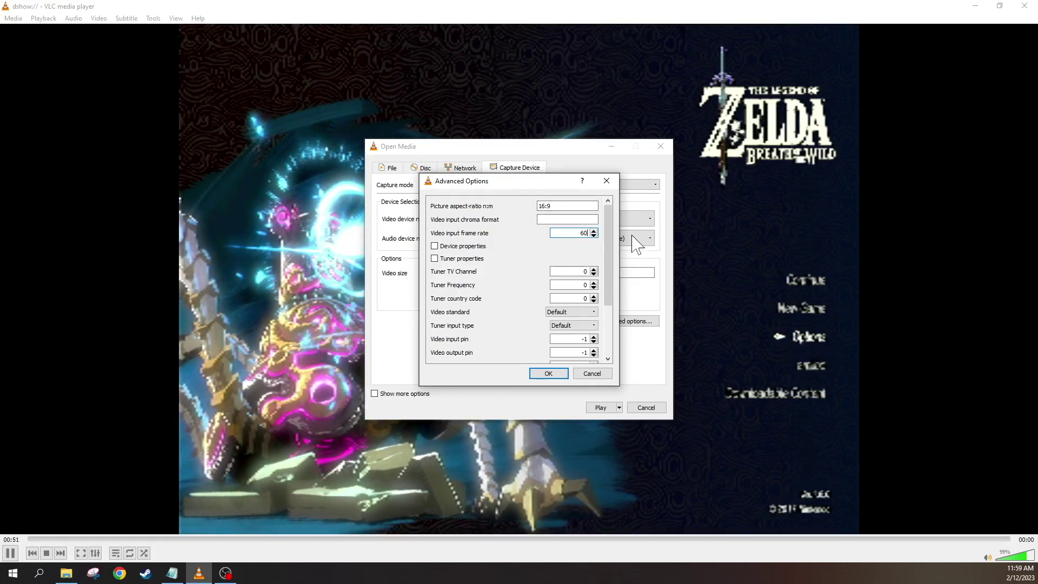
{"action": "left_click_drag", "start_coordinate": [613, 225], "coordinate": [613, 278]}
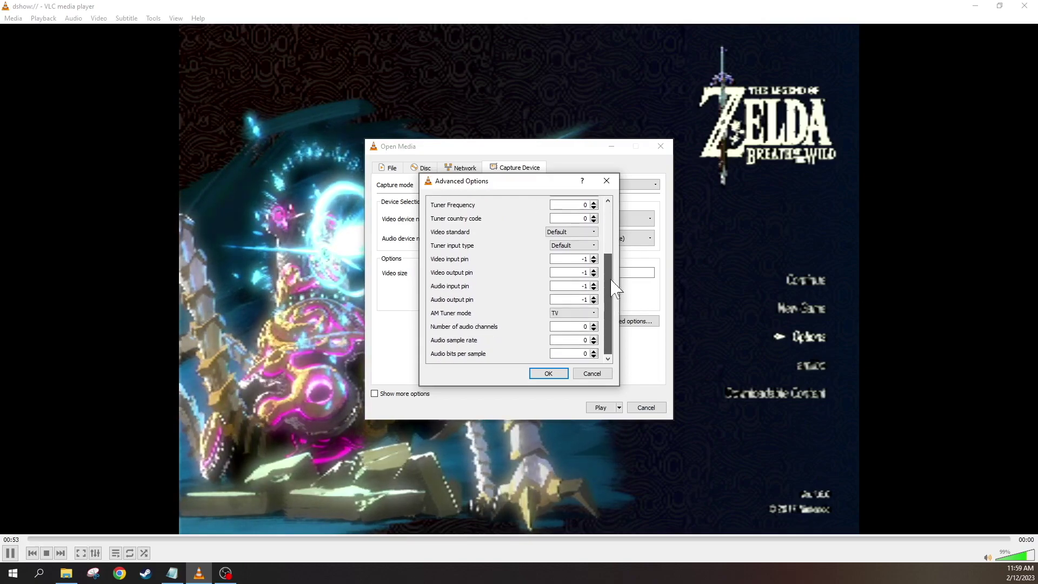
{"action": "scroll", "coordinate": [615, 286], "scroll_direction": "up", "scroll_amount": 2}
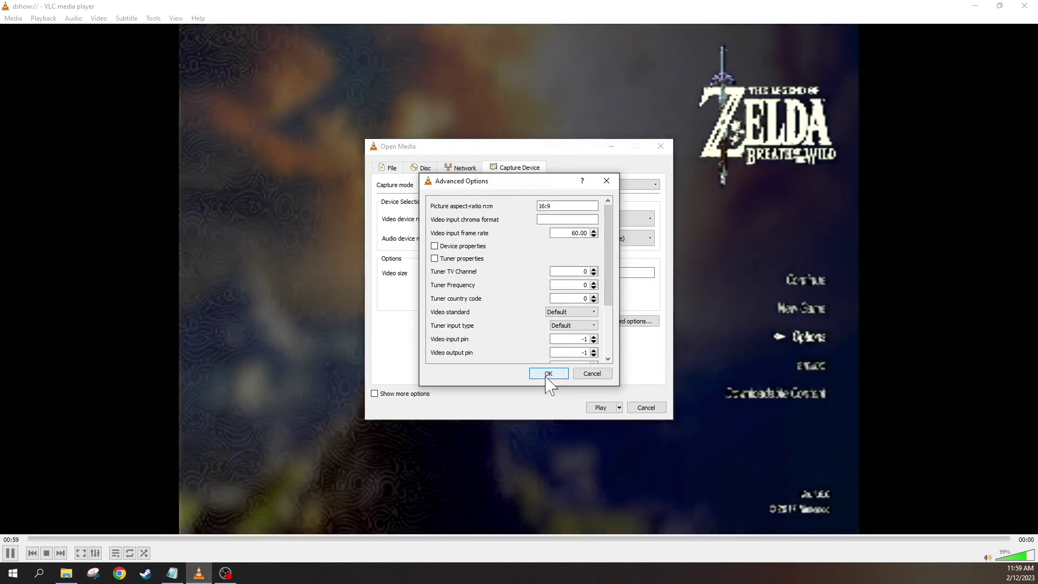
{"action": "left_click", "coordinate": [547, 373]}
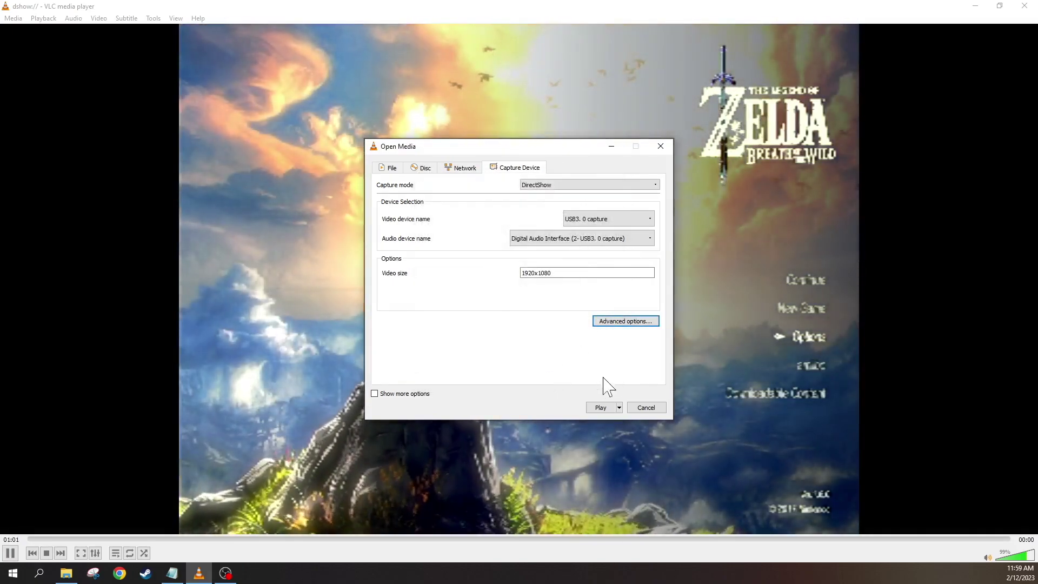
{"action": "left_click", "coordinate": [600, 408]}
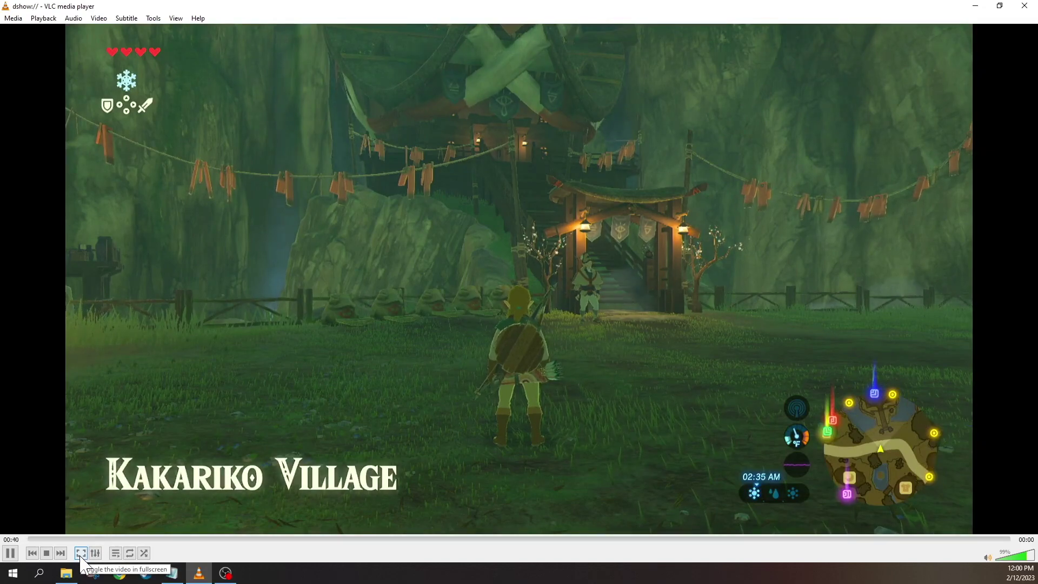
- View the capture feed in full screen, exit that view, and switch to Chrome to consult the YouTube video about VLC capture devices
{"action": "left_click", "coordinate": [80, 553]}
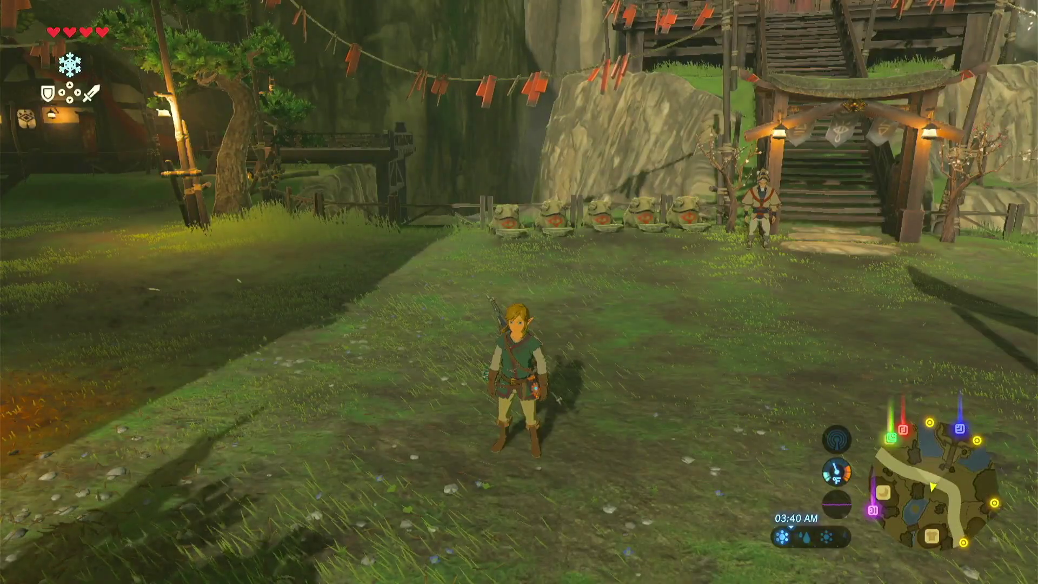
{"action": "key", "text": "Escape"}
{"action": "left_click", "coordinate": [120, 573]}
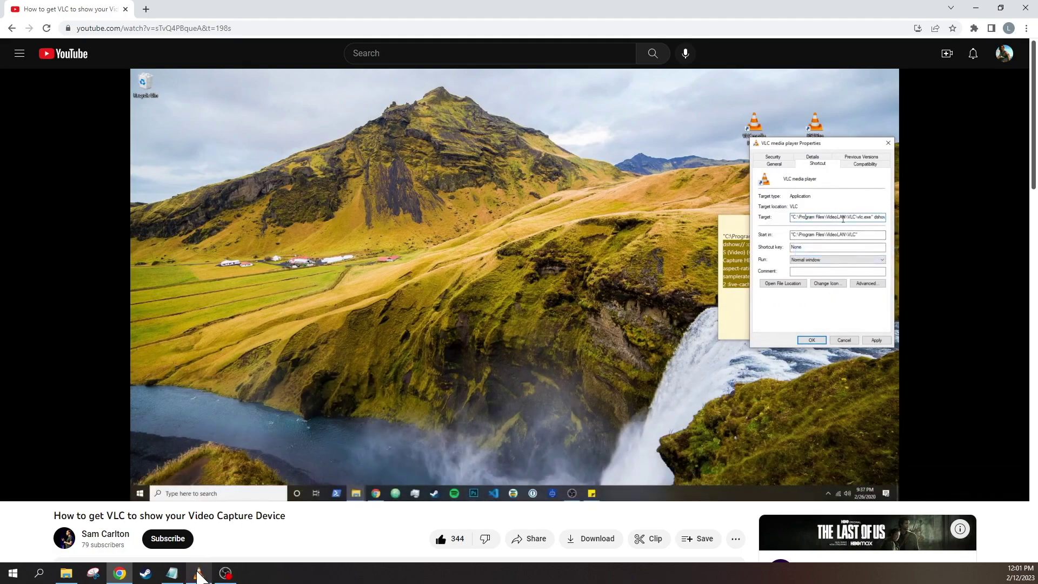
- Switch back to VLC, reopen the capture device settings and show the additional options
{"action": "left_click", "coordinate": [199, 574]}
{"action": "left_click", "coordinate": [17, 18]}
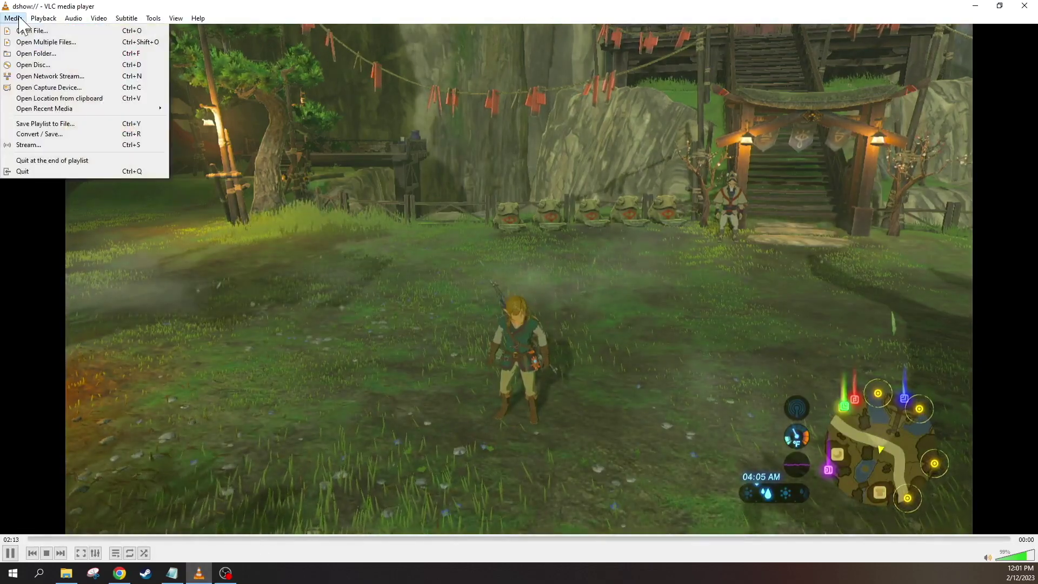
{"action": "left_click", "coordinate": [71, 87]}
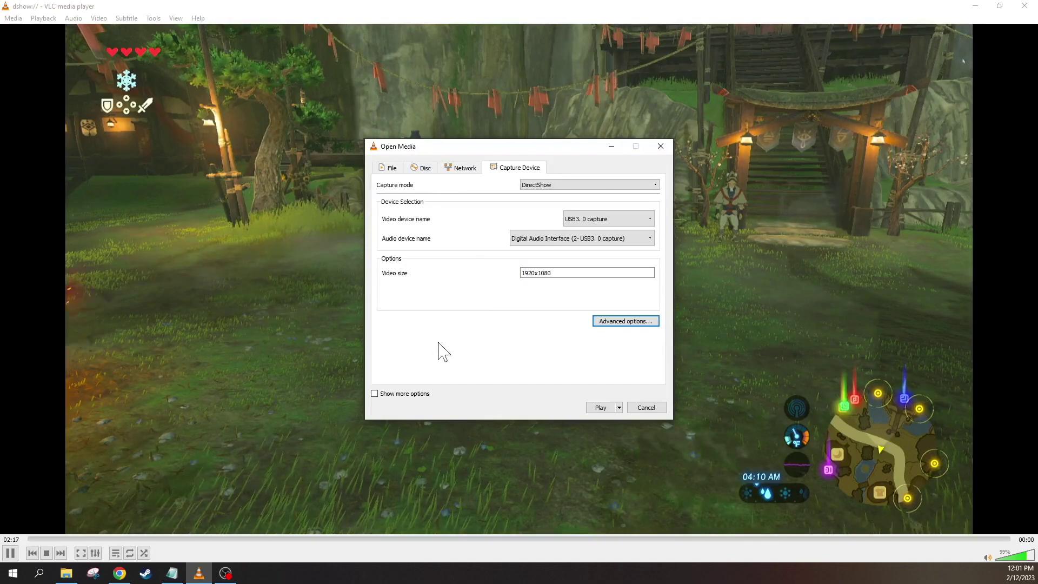
{"action": "left_click", "coordinate": [378, 394]}
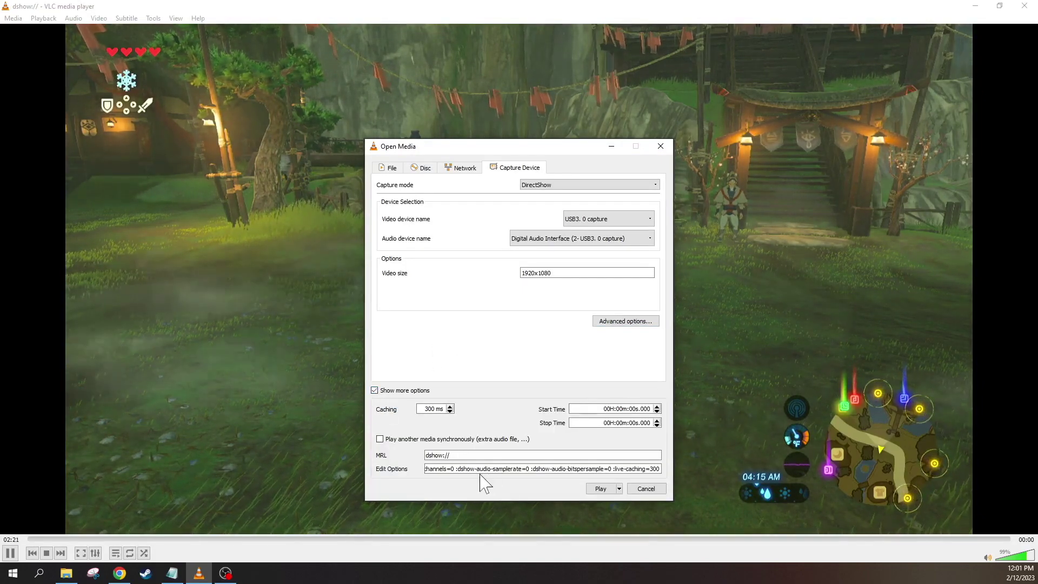
- Copy the entire Edit Options string from the capture device settings into an empty Notepad document
{"action": "mouse_move", "coordinate": [437, 469]}
{"action": "left_mouse_down"}
{"action": "mouse_move", "coordinate": [659, 469]}
{"action": "mouse_move", "coordinate": [444, 468]}
{"action": "left_mouse_up"}
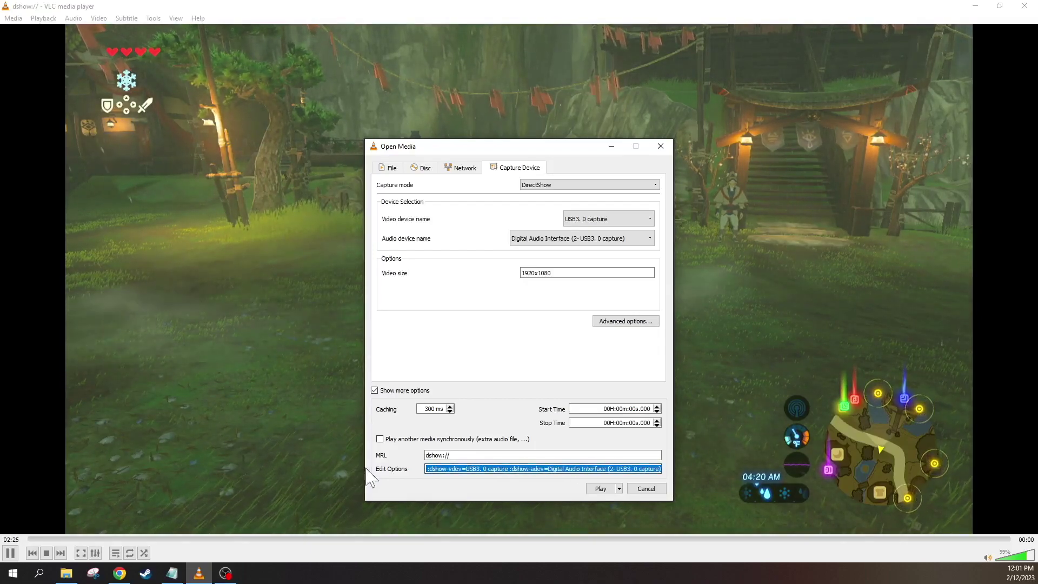
{"action": "left_click", "coordinate": [436, 469]}
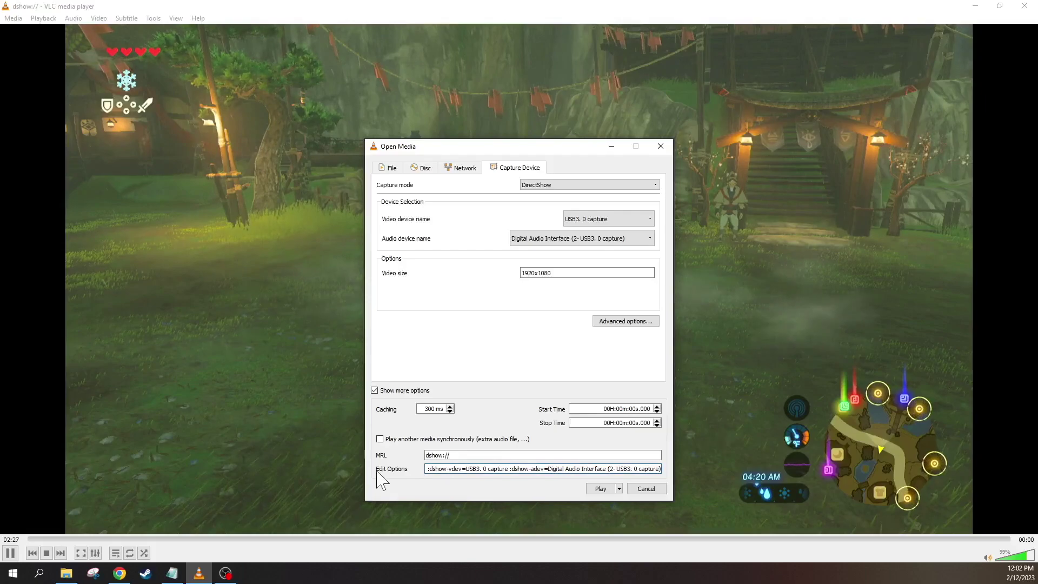
{"action": "left_click_drag", "start_coordinate": [437, 468], "coordinate": [661, 469]}
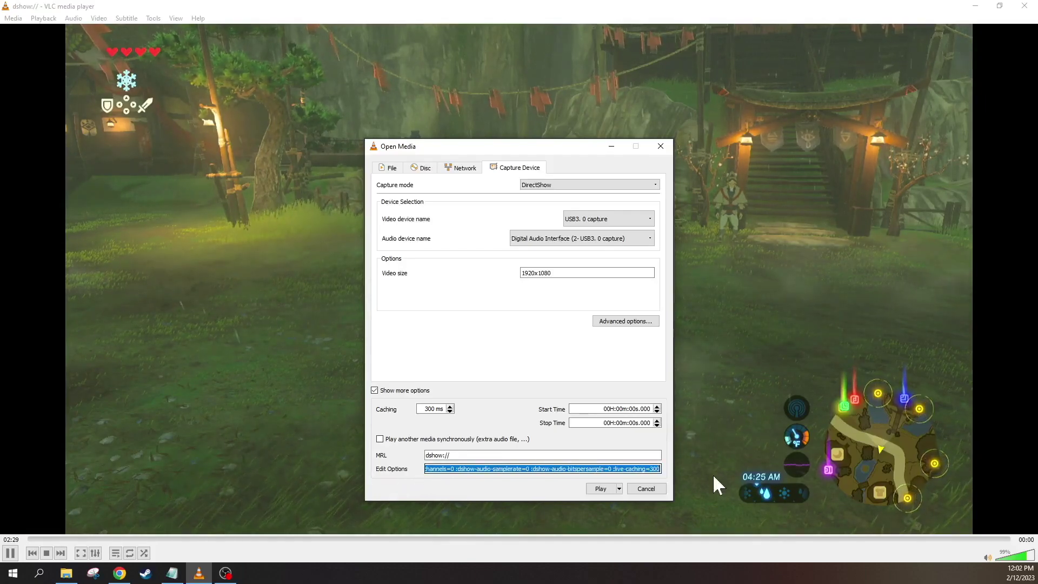
{"action": "key", "text": "Home"}
{"action": "key", "text": "shift+End"}
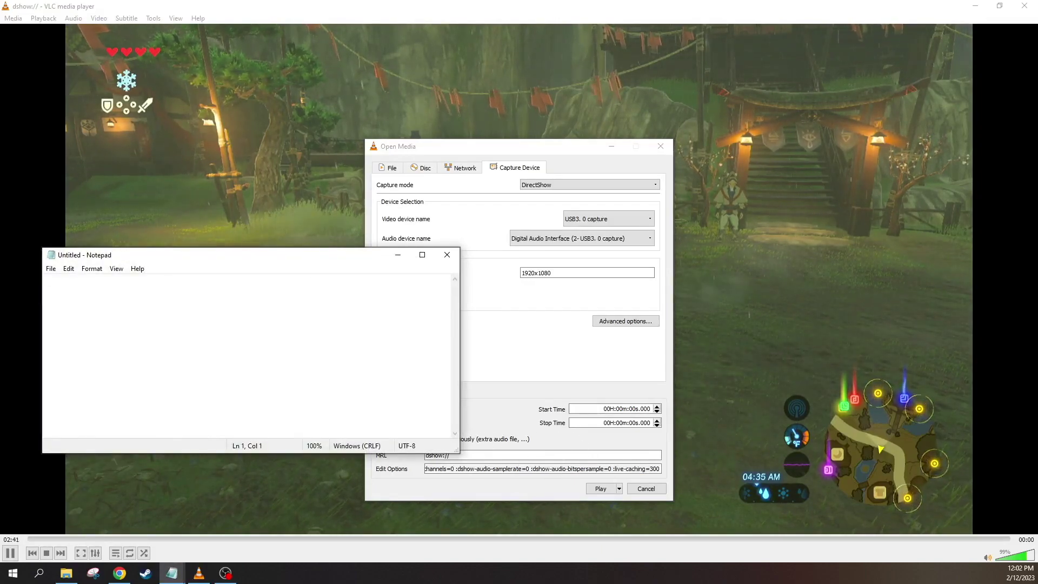
{"action": "type", "text": ":dshow-vdev=USB3. 0 capture :dshow-adev=Digital Audio Interface (2- USB3. 0 capture) :dshow-size=1920x1080 :dshow-aspect-ratio=16\\:9 :dshow-chroma= :dshow-fps=60 :no-dshow-config :no-dshow-tuner :dshow-tuner-channel=0 :dshow-tuner-frequency=0 :dshow-tuner-country=0 :dshow-tuner-standard=0 :dshow-tuner-input=0 :dshow-video-input=-1 :dshow-video-output=-1 :dshow-audio-input=-1 :dshow-audio-output=-1 :dshow-amtuner-mode=1 :dshow-audio-channels=0 :dshow-audio-samplerate=0 :dshow-audio-bitspersample=0 :live-caching=300"}
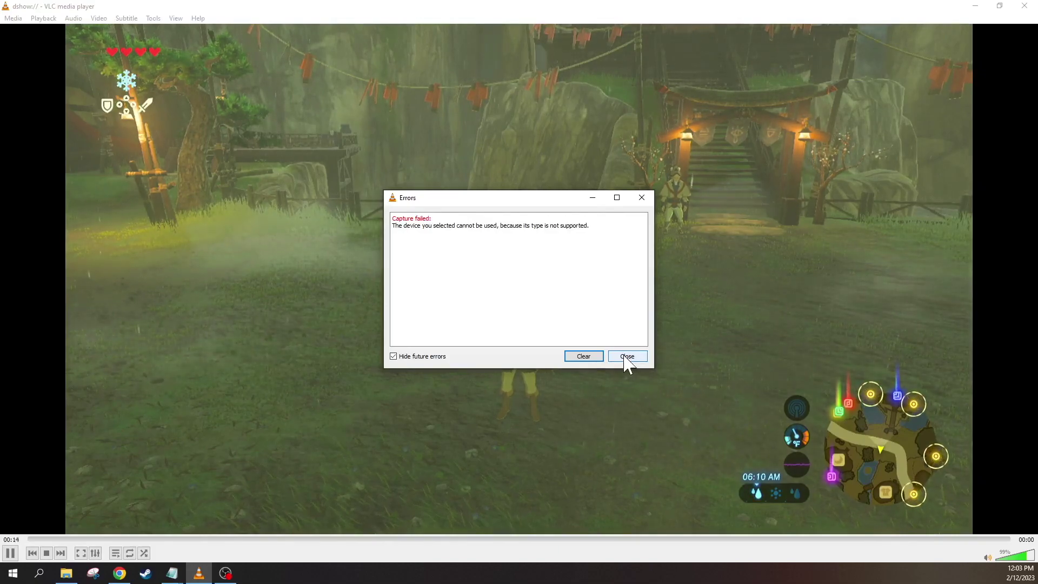
- Dismiss the capture errors window
{"action": "left_click", "coordinate": [627, 356]}
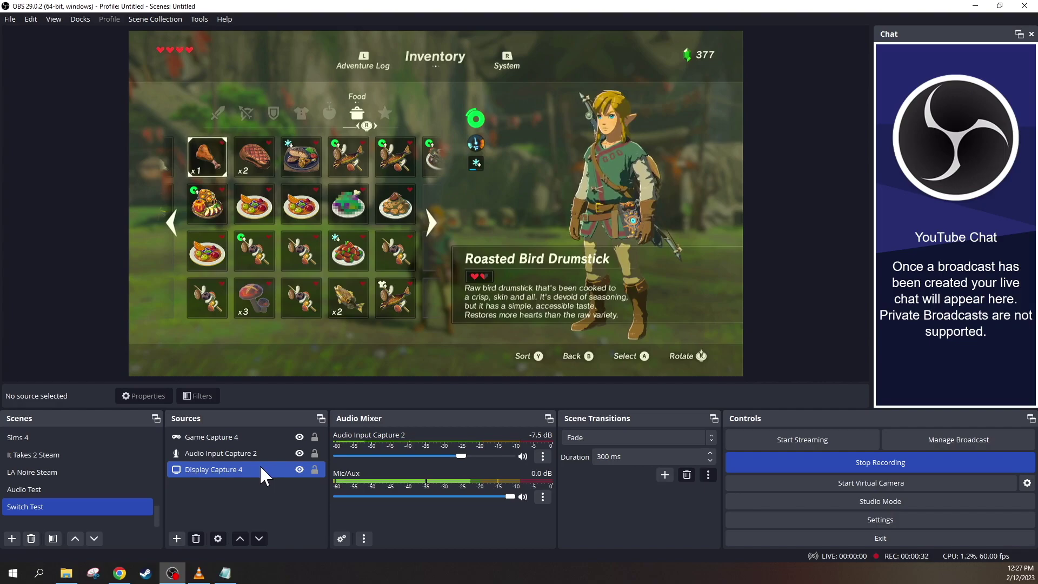
- In OBS, open the Game Capture 4 properties and confirm [vlc.exe]: dshow:// - VLC media player as the captured window
{"action": "double_click", "coordinate": [248, 438]}
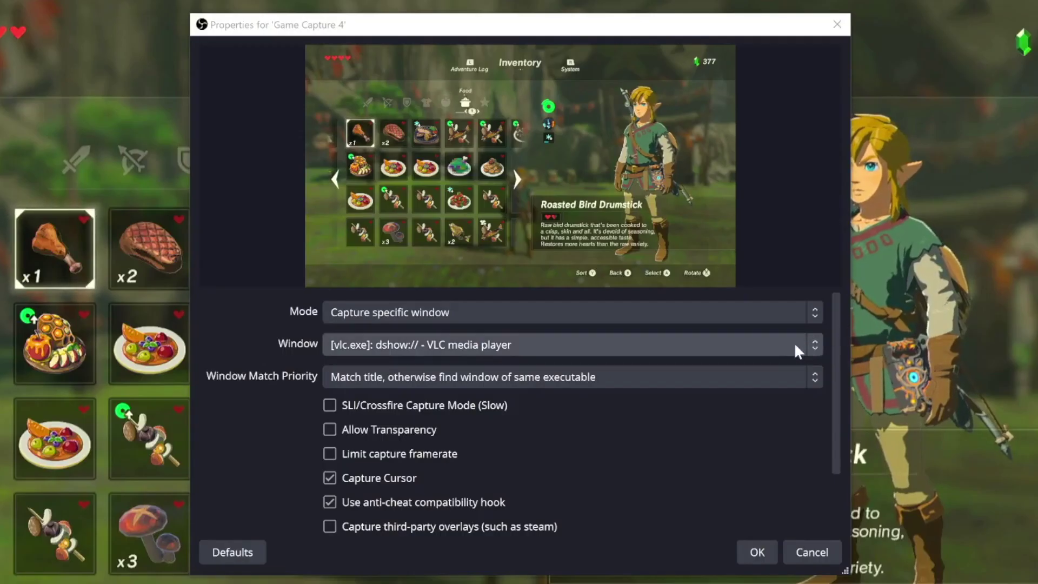
{"action": "left_click", "coordinate": [794, 342]}
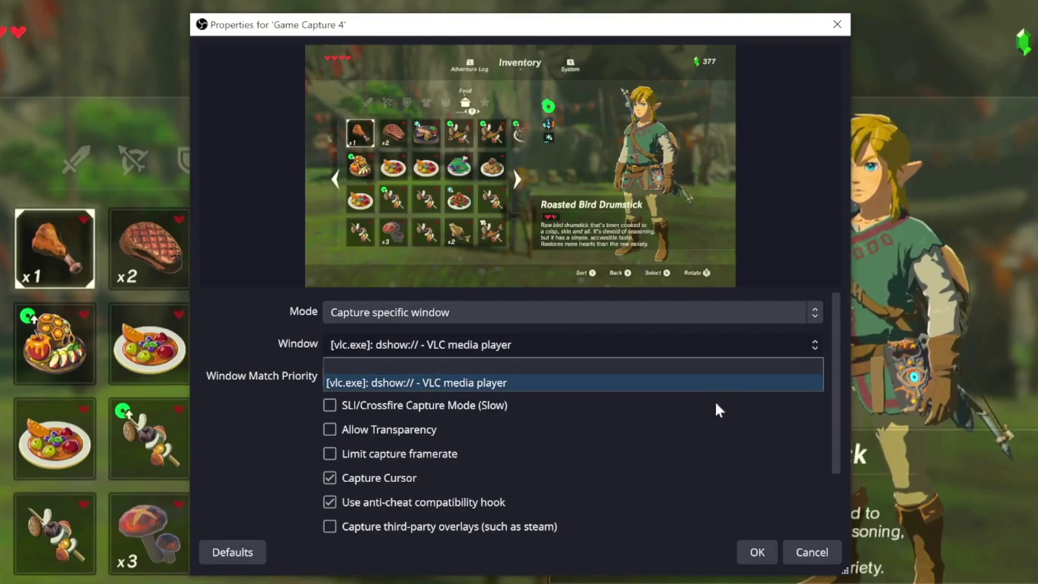
{"action": "left_click", "coordinate": [811, 342]}
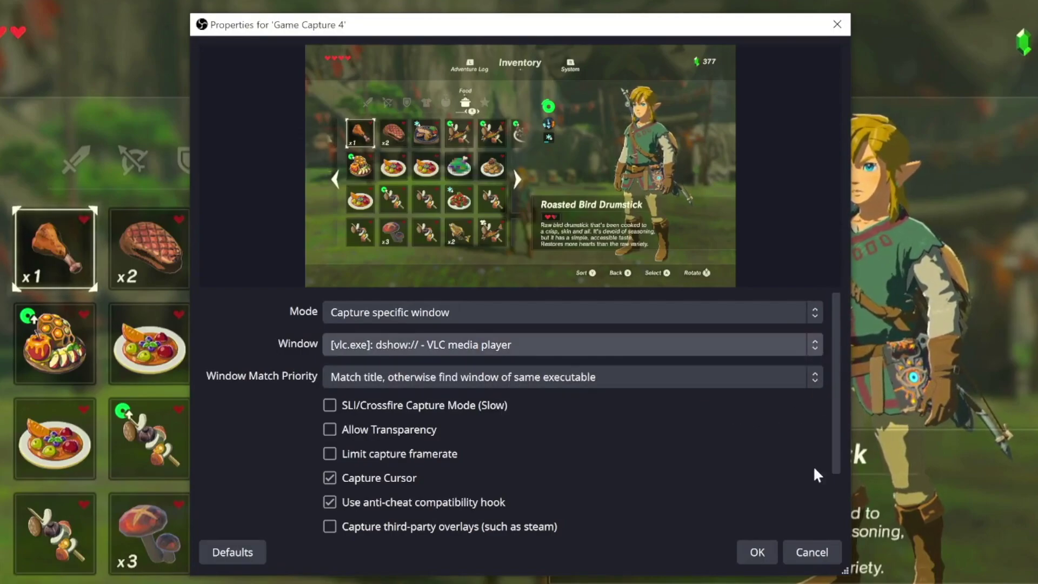
{"action": "left_click", "coordinate": [770, 558]}
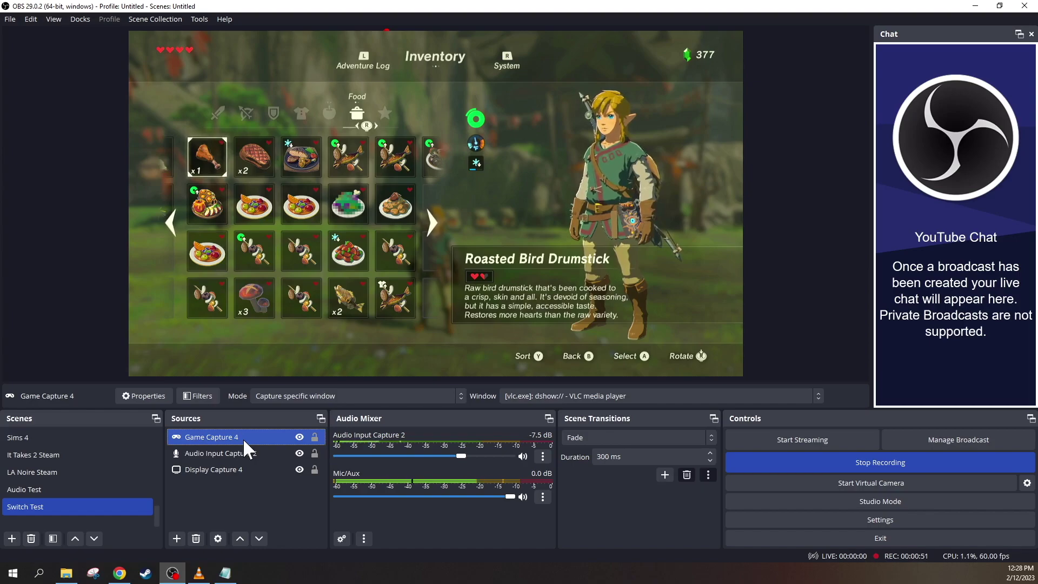
- Open the Audio Input Capture 2 properties and confirm Digital Audio Interface (2- USB3. 0 capture) as the audio device
{"action": "left_click", "coordinate": [243, 454], "text": "ctrl"}
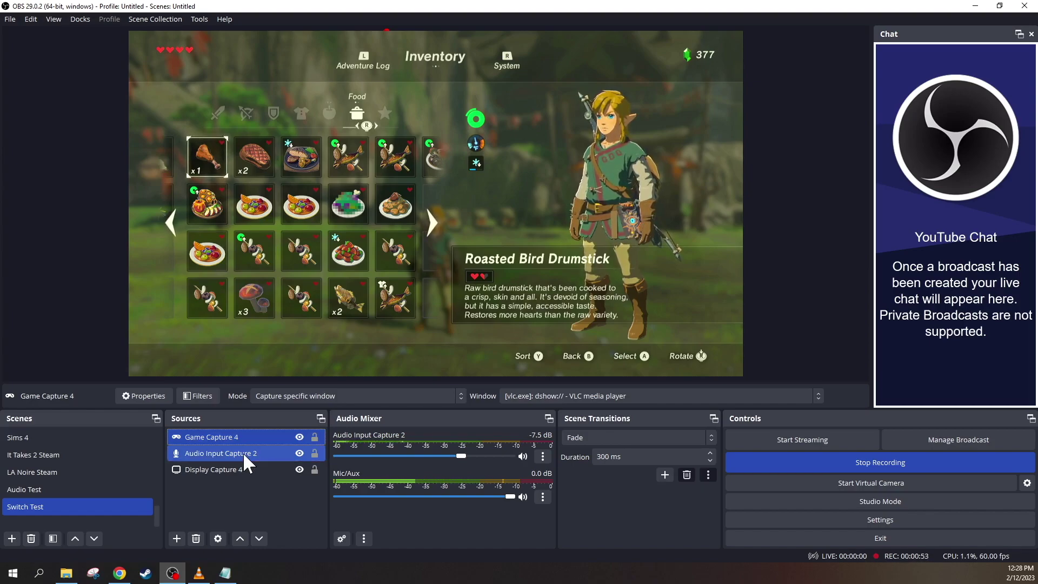
{"action": "right_click", "coordinate": [242, 452]}
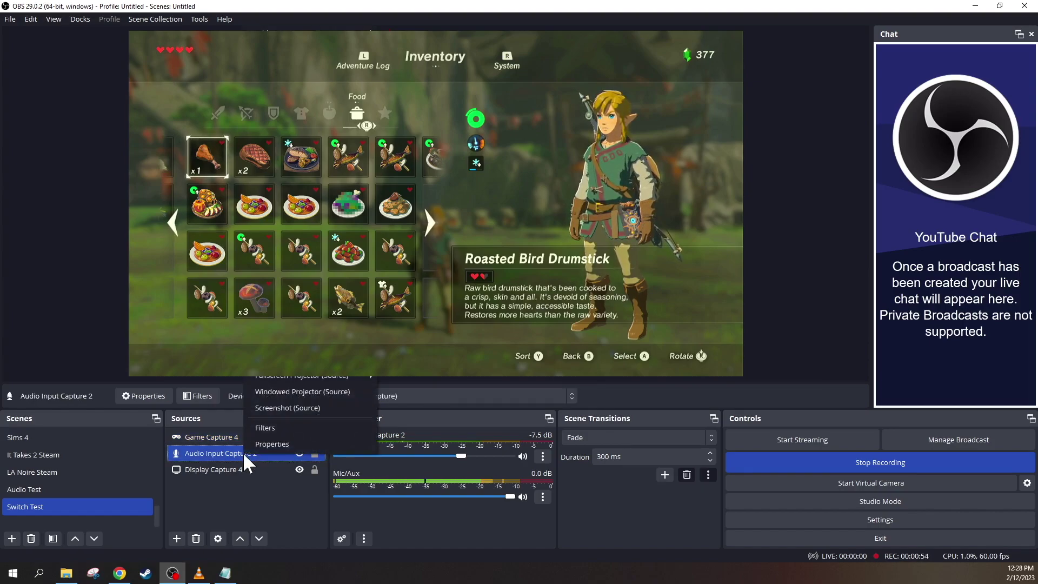
{"action": "left_click", "coordinate": [285, 439]}
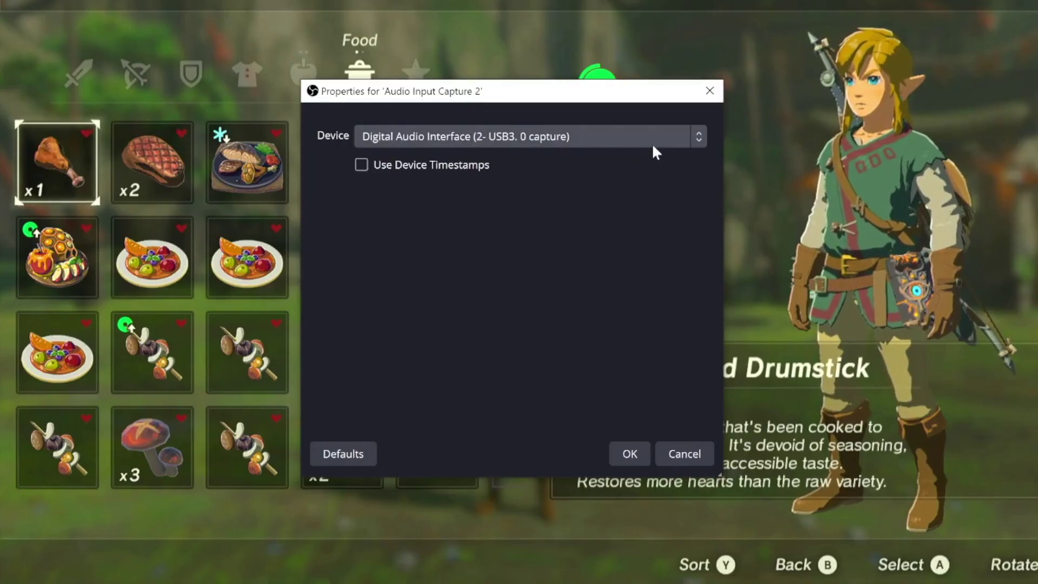
{"action": "left_click", "coordinate": [654, 151]}
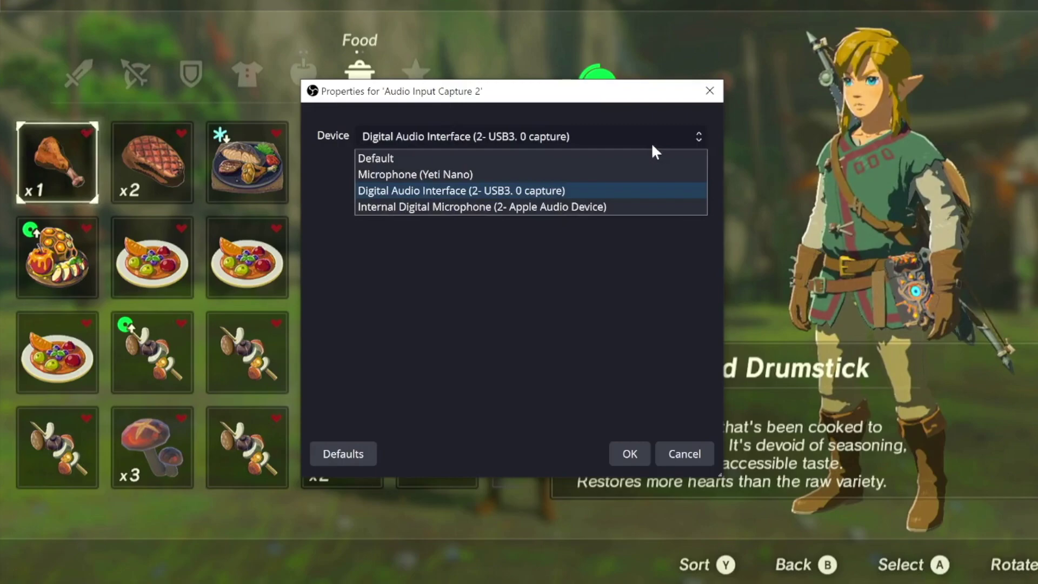
{"action": "left_click", "coordinate": [589, 190]}
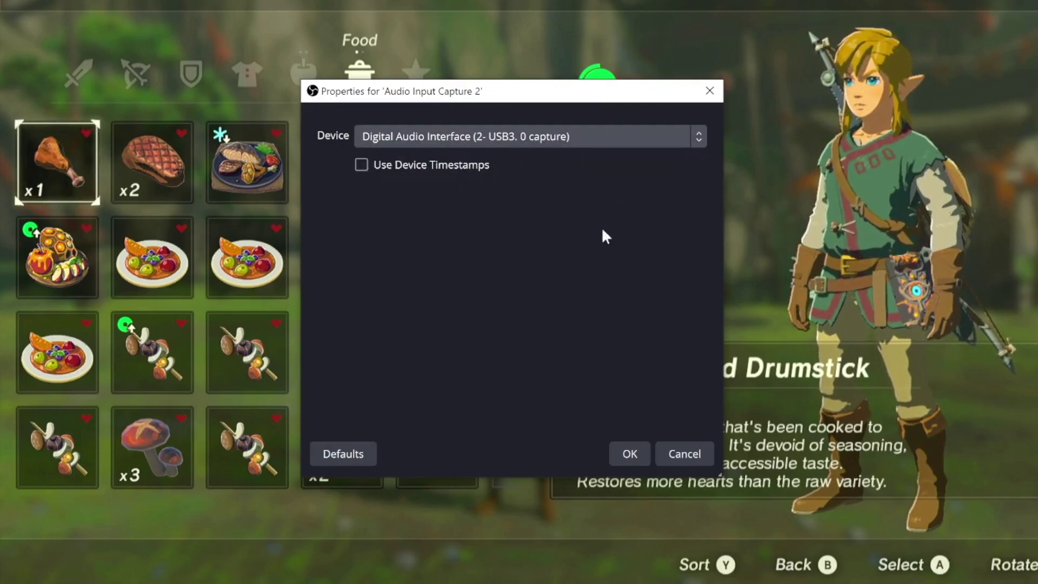
{"action": "left_click", "coordinate": [627, 453]}
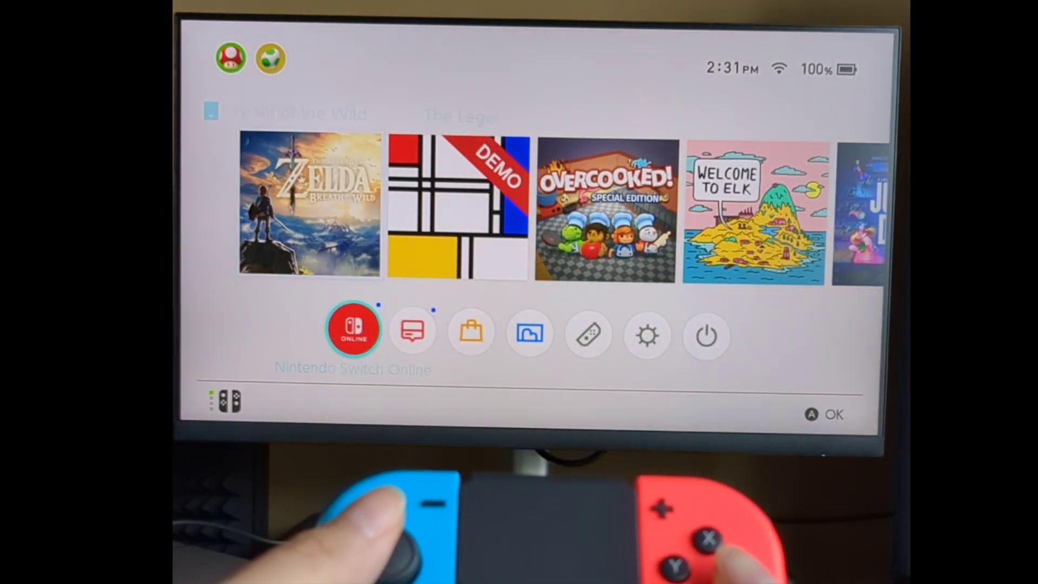
{"action": "key", "text": "Right"}
{"action": "key", "text": "Right"}
{"action": "key", "text": "Right"}
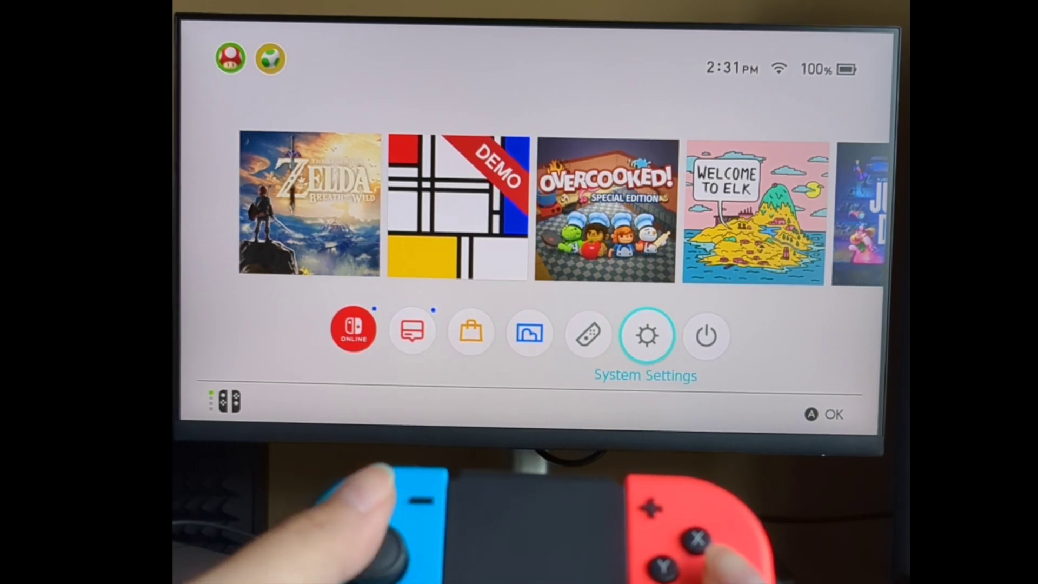
{"action": "key", "text": "Right"}
{"action": "key", "text": "Return"}
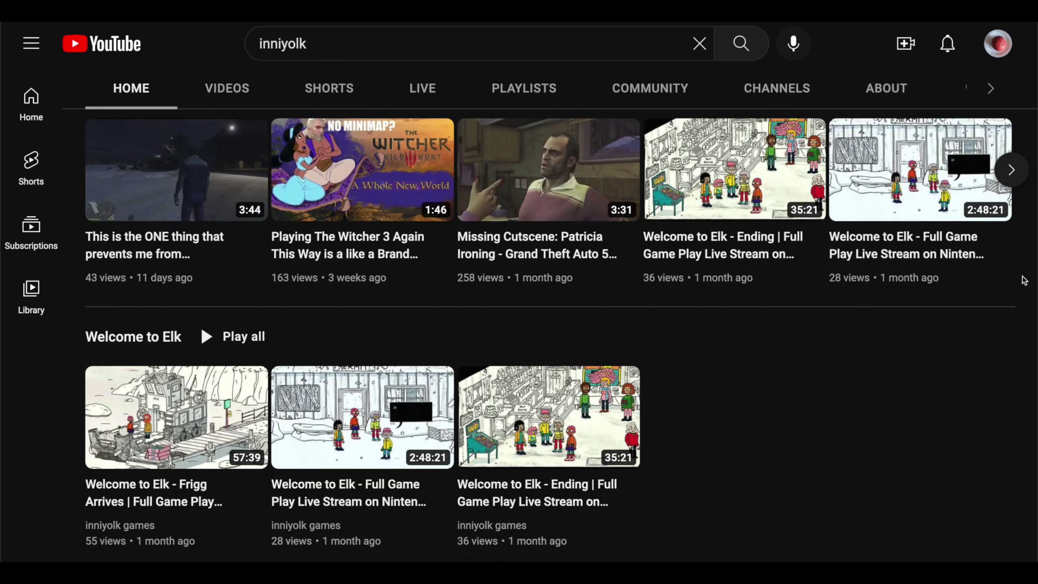
- Switch to YouTube and subscribe to the inniyolk games channel from its home page
{"action": "scroll", "coordinate": [1024, 280], "scroll_direction": "up", "scroll_amount": 7}
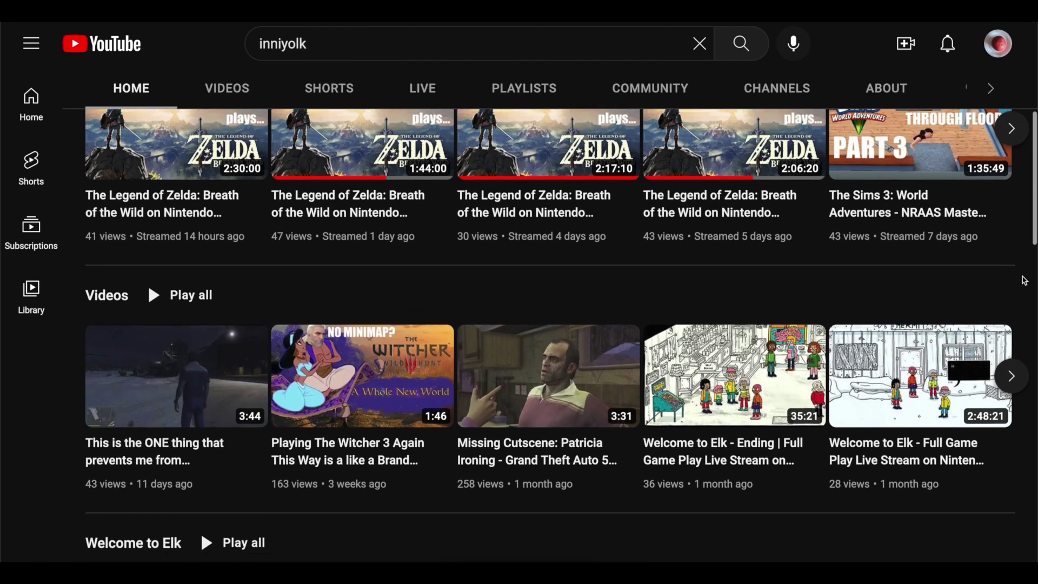
{"action": "scroll", "coordinate": [1023, 281], "scroll_direction": "up", "scroll_amount": 3}
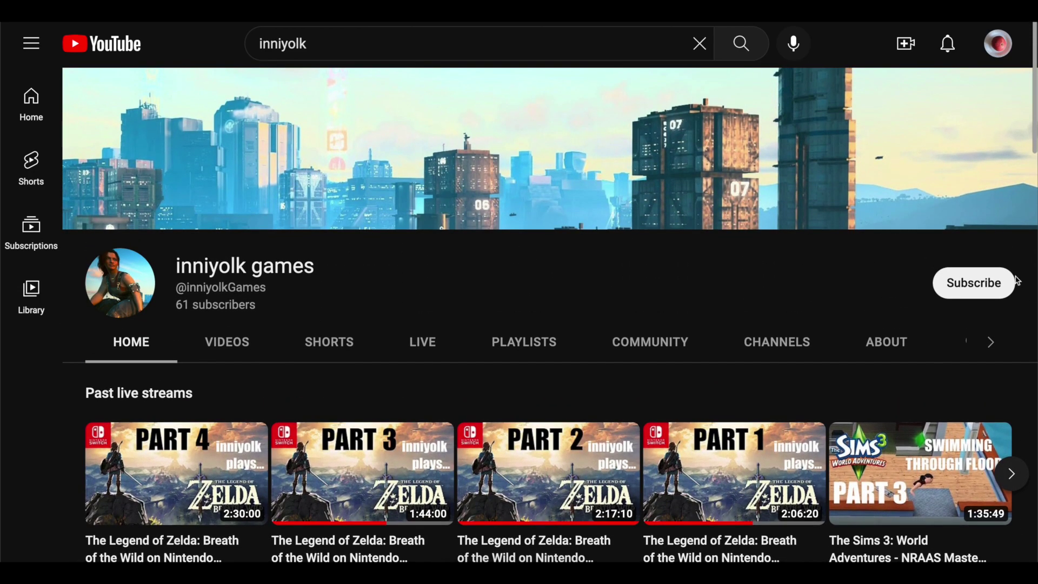
{"action": "left_click", "coordinate": [1012, 280]}
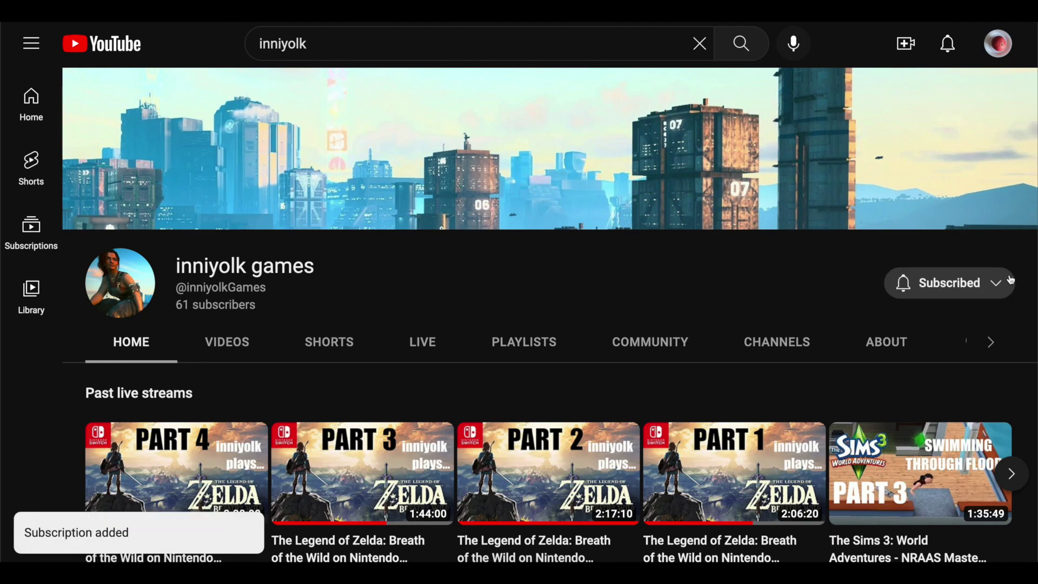